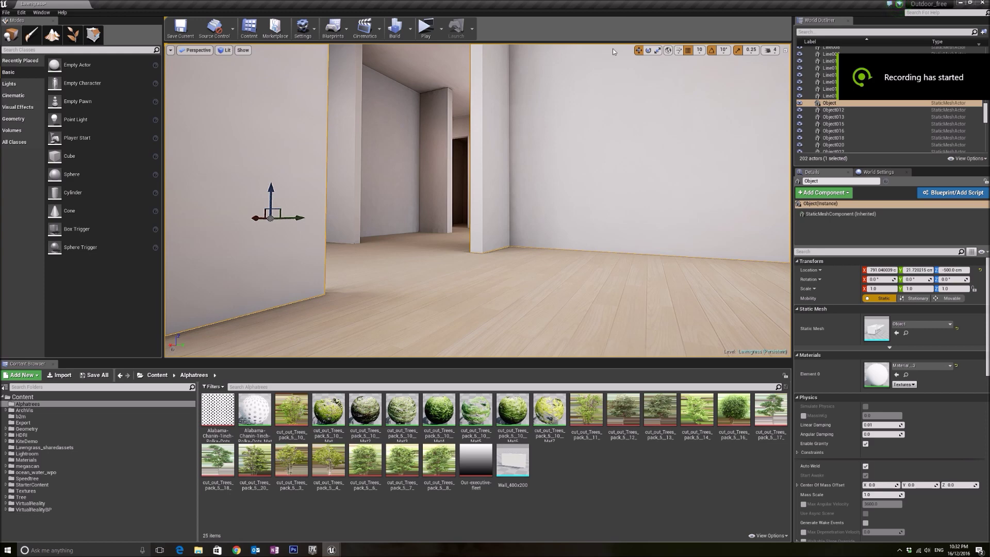
Step: Open Task Manager on the Performance tab and bring up the CPU graph's display options
right_click(426, 552)
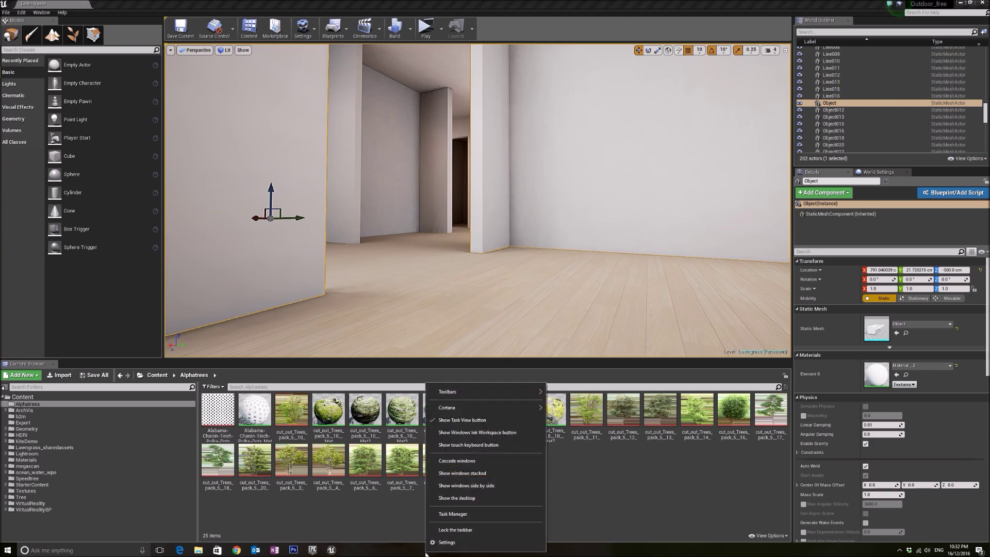
left_click(442, 514)
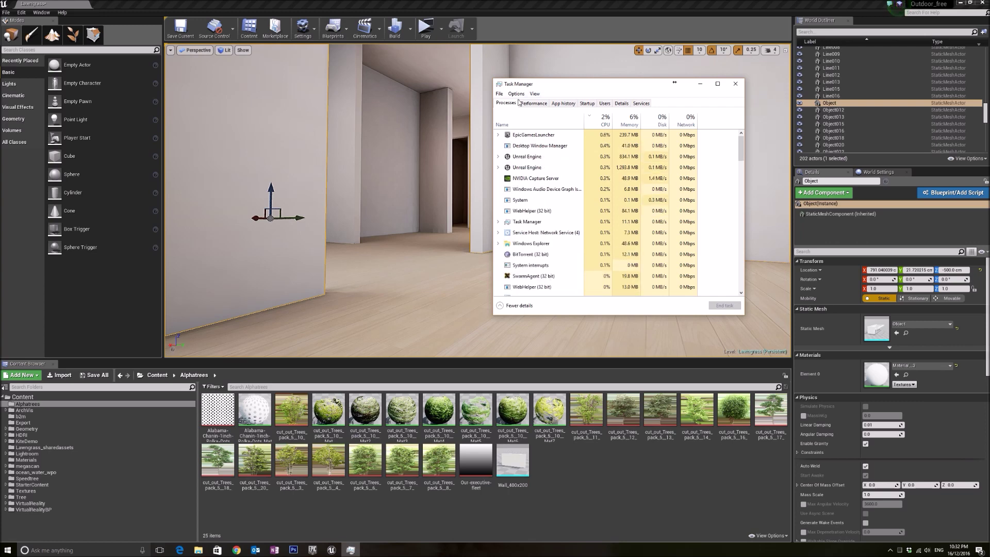
left_click(533, 104)
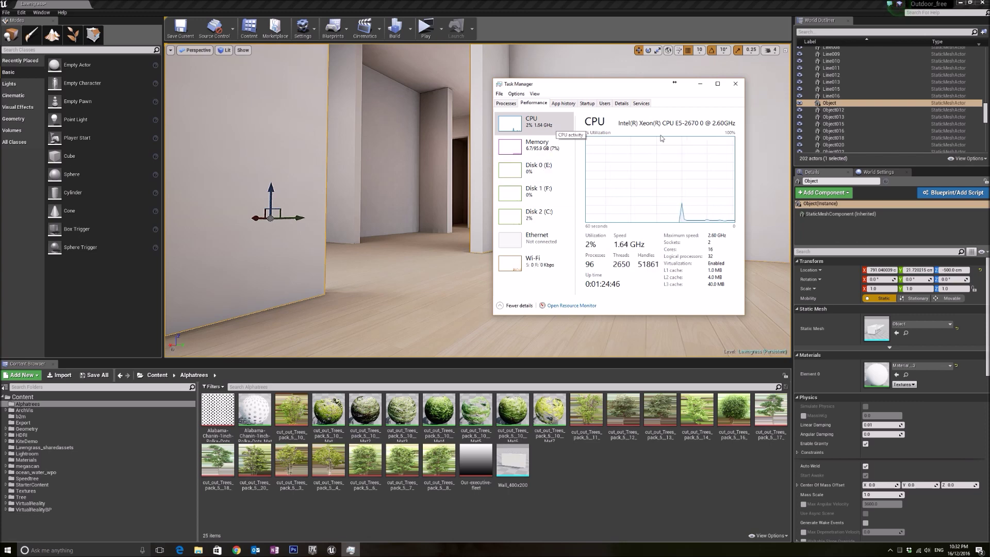
right_click(661, 171)
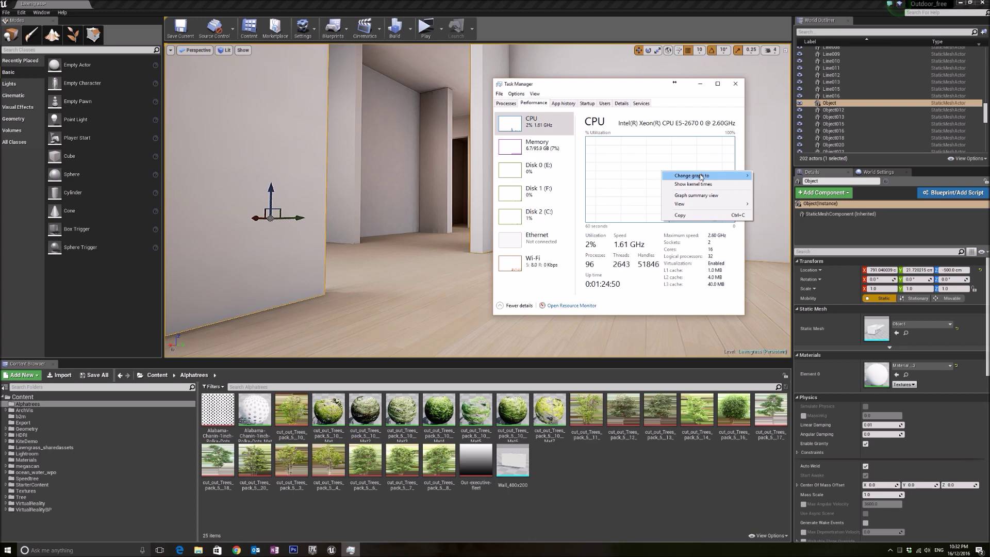
Step: Switch the CPU graph to logical processors and maximize Task Manager
mouse_move(712, 176)
left_click(781, 184)
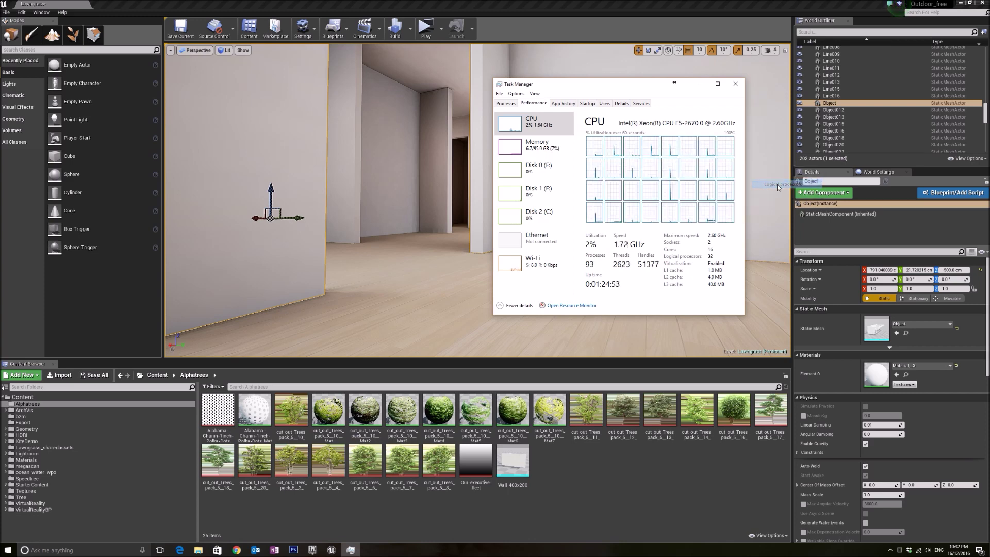
double_click(718, 86)
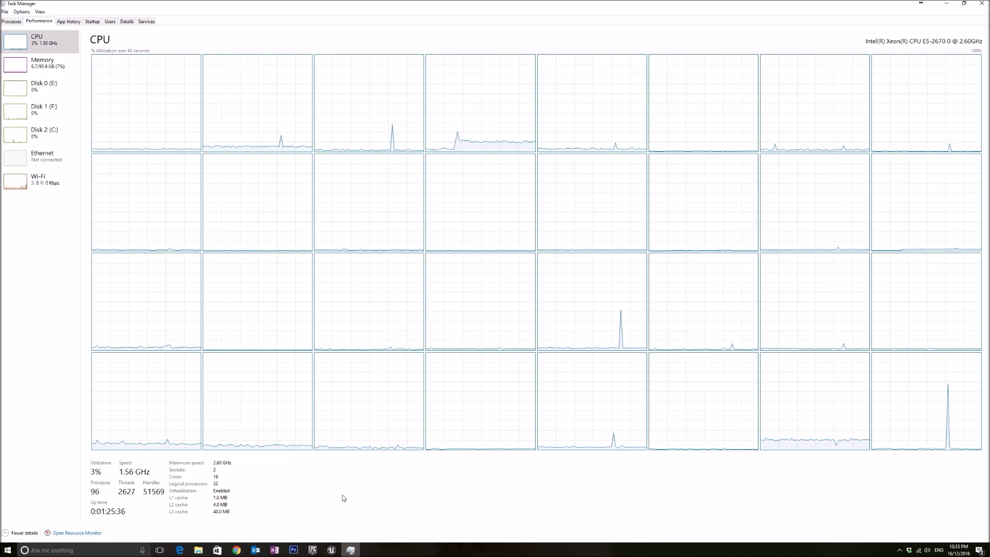
Step: Return to Unreal Editor and open the Swarm Agent window from the hidden tray icons
mouse_move(332, 549)
left_click(349, 529)
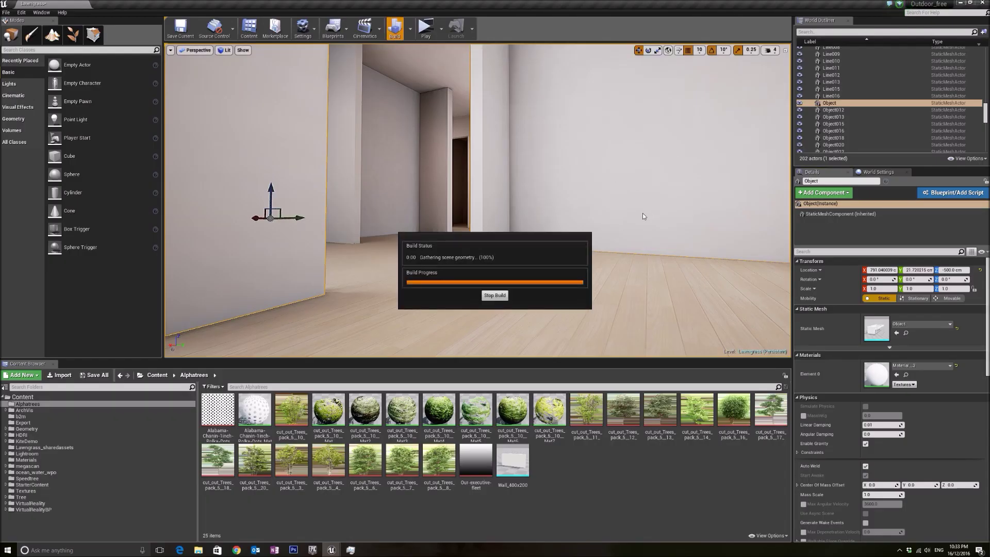
left_click(898, 549)
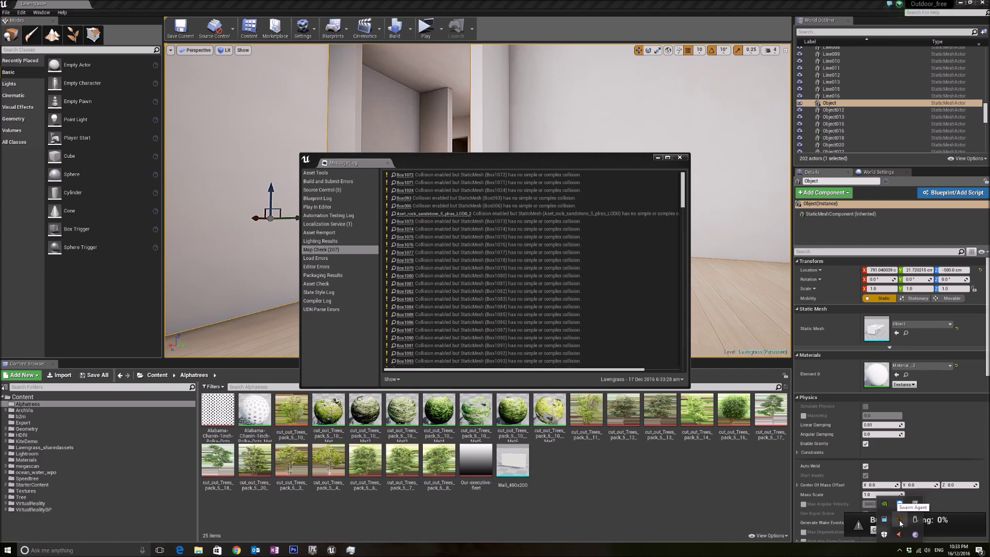
double_click(899, 519)
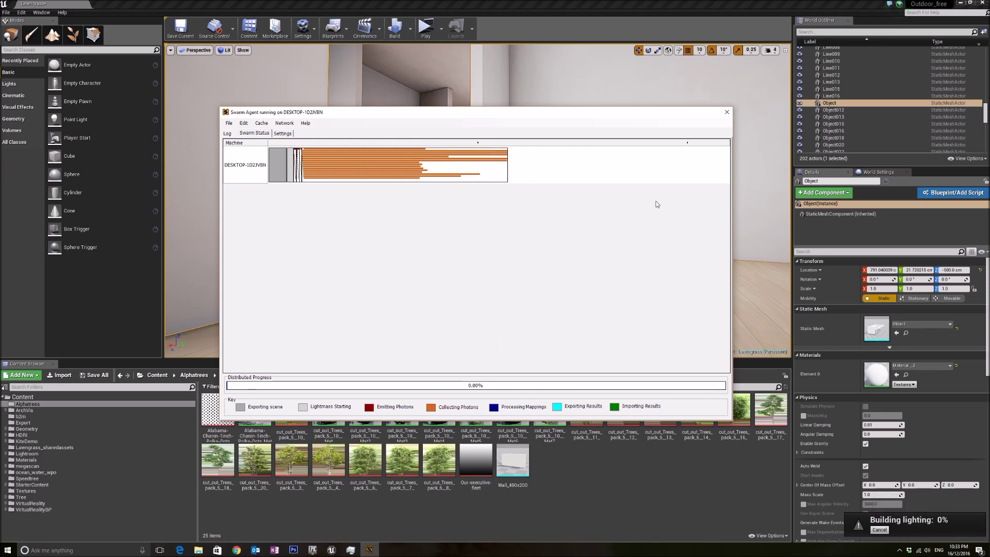
Step: Cancel the lighting build, set Swarm's ShowDeveloperMenu to True, and view DeveloperSettings
left_click(883, 531)
left_click(883, 531)
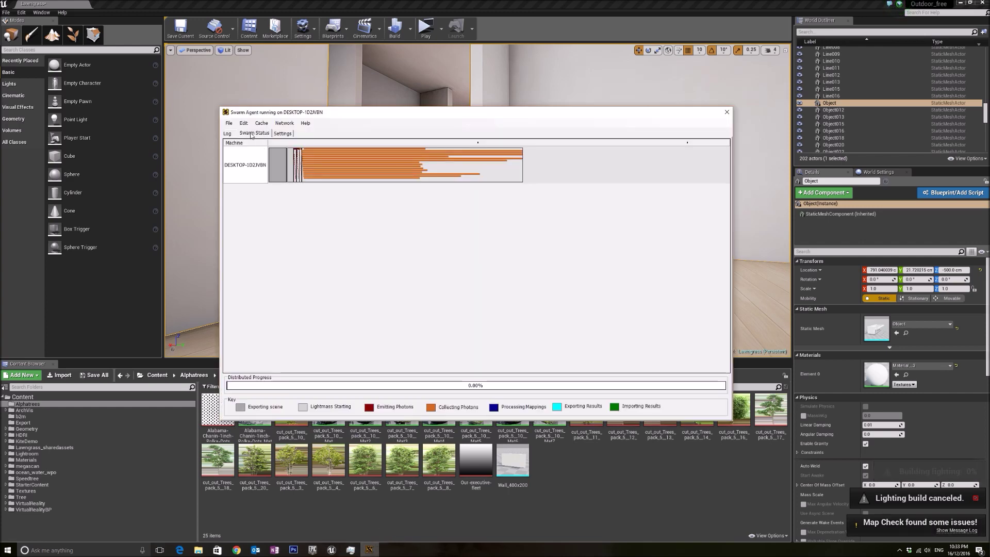
left_click(283, 133)
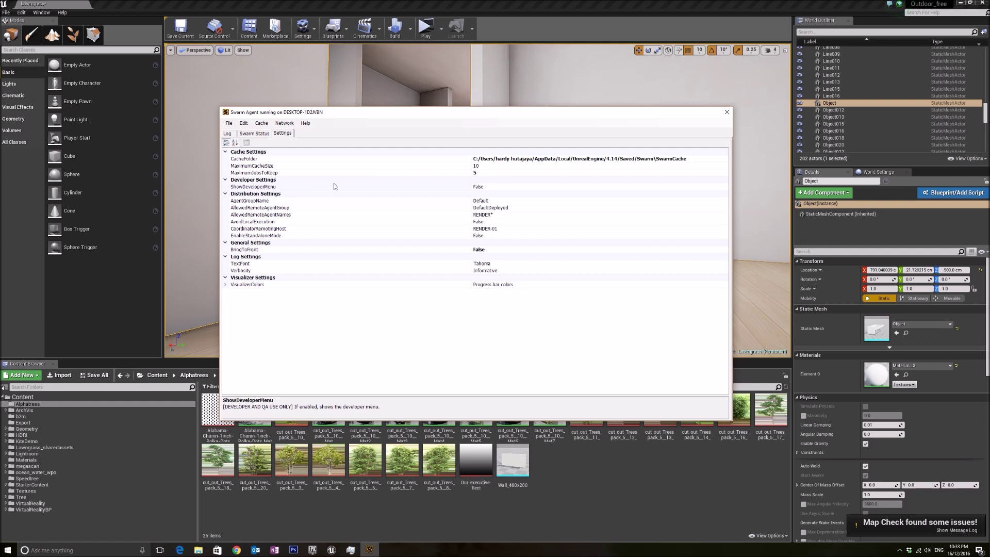
left_click(479, 186)
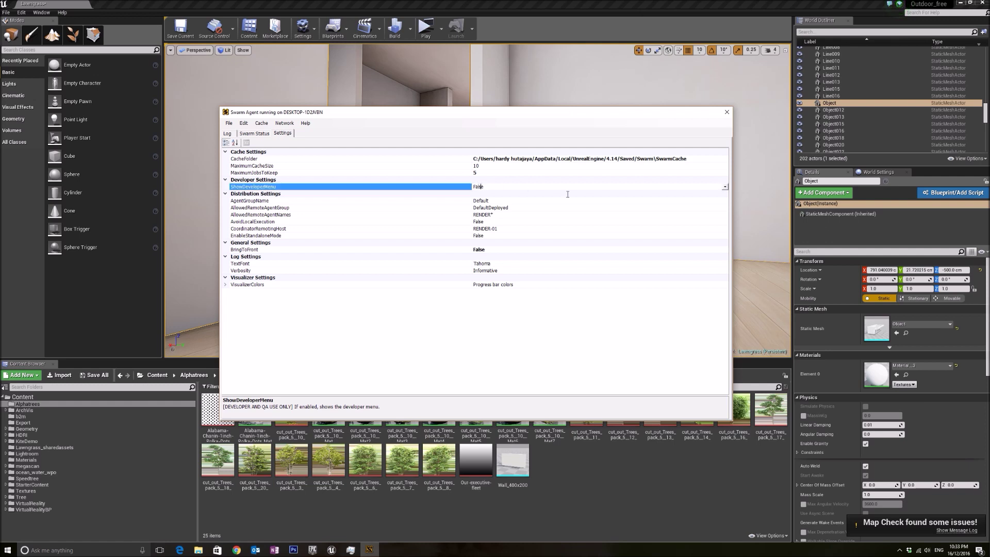
left_click(725, 186)
left_click(485, 195)
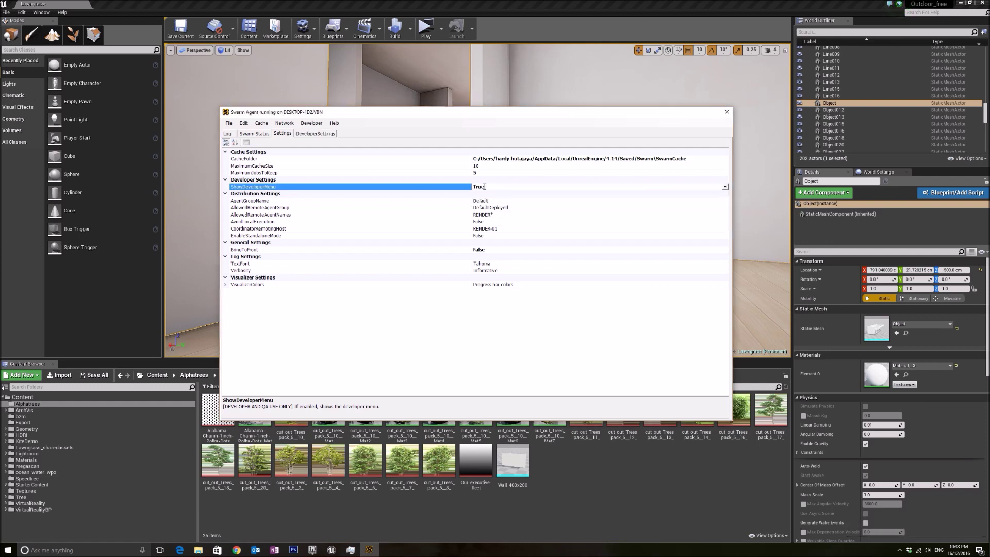
left_click(316, 133)
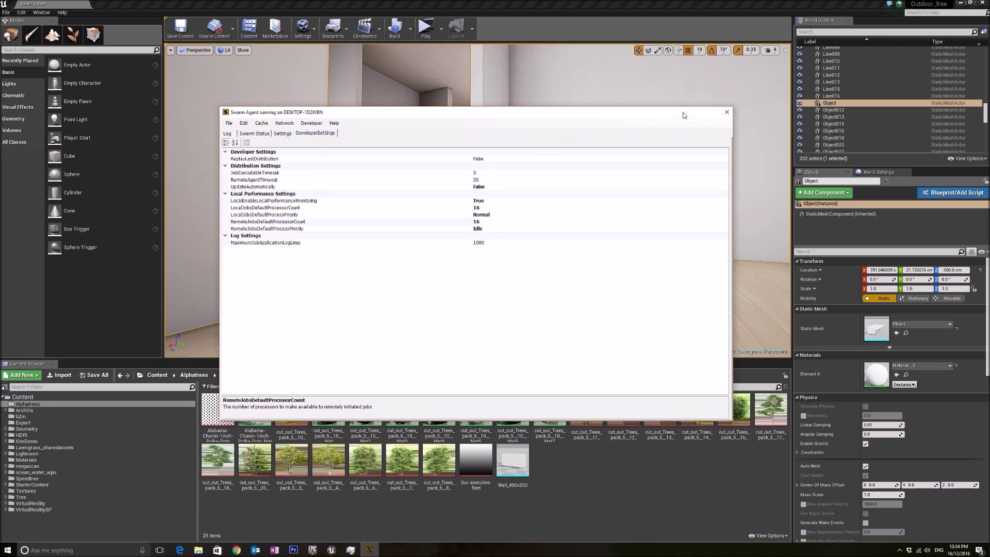
Step: Check LocalJobsDefaultProcessorCount (16) in DeveloperSettings, then bring back Task Manager's CPU graphs
left_click_drag(684, 115, 738, 55)
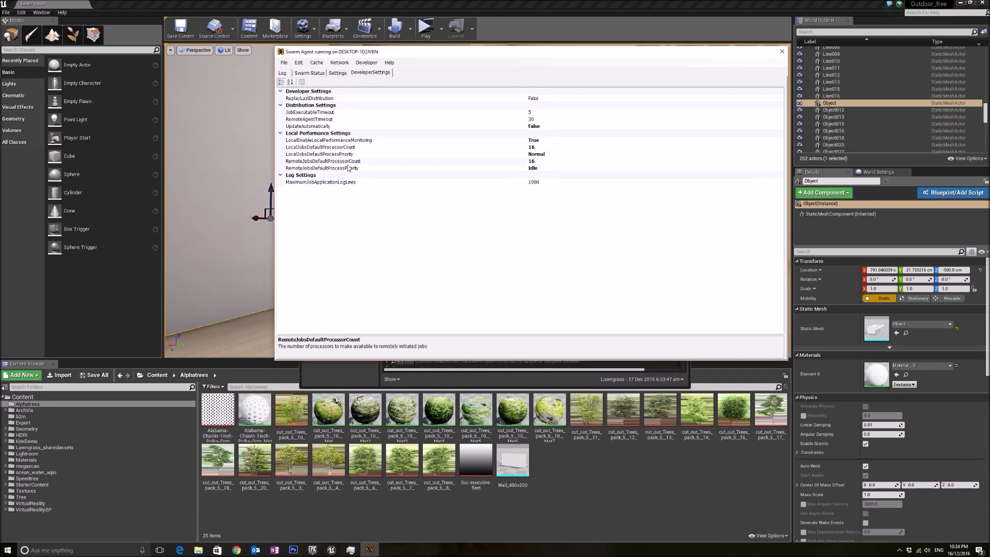
left_click(537, 148)
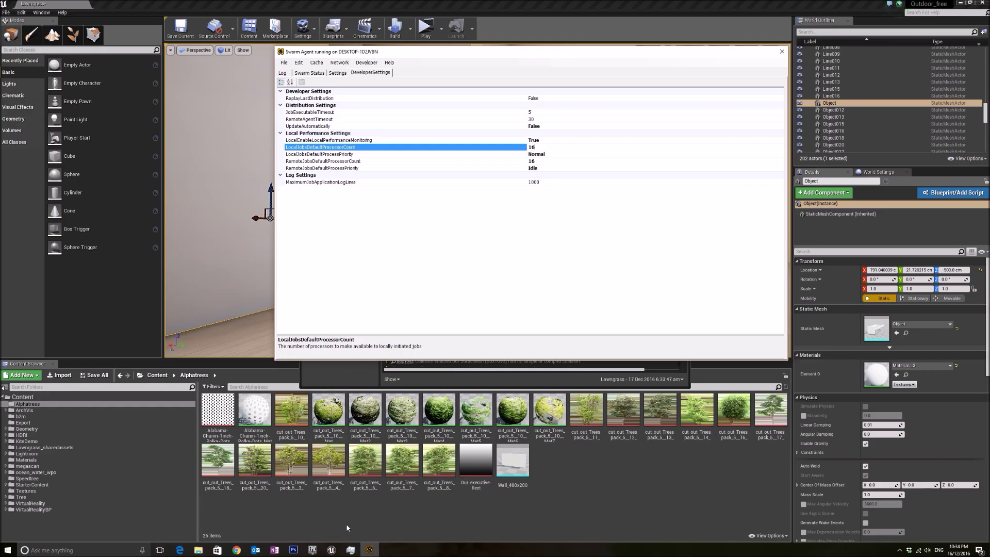
left_click(352, 550)
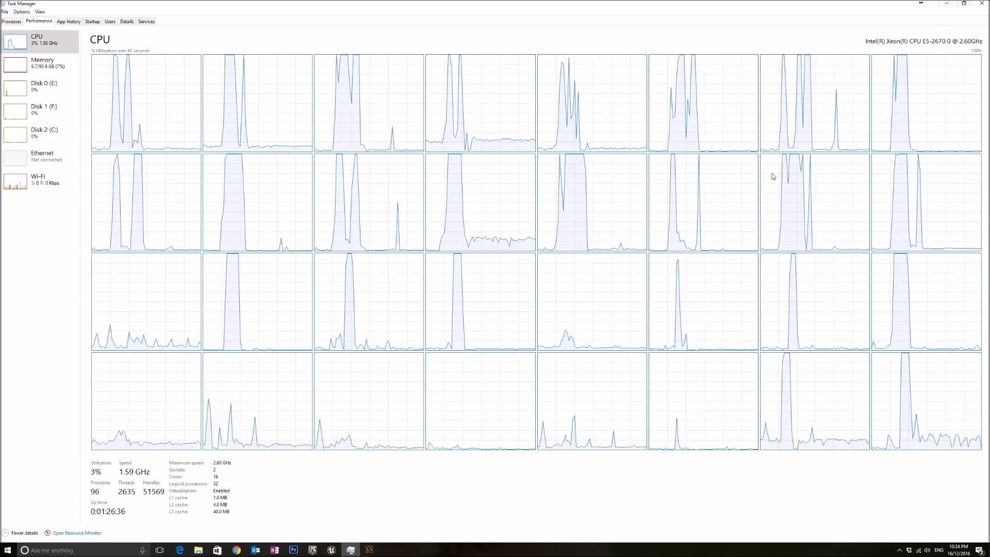
Step: Close the Message Log and rebuild the level's lighting in Unreal Editor
mouse_move(337, 552)
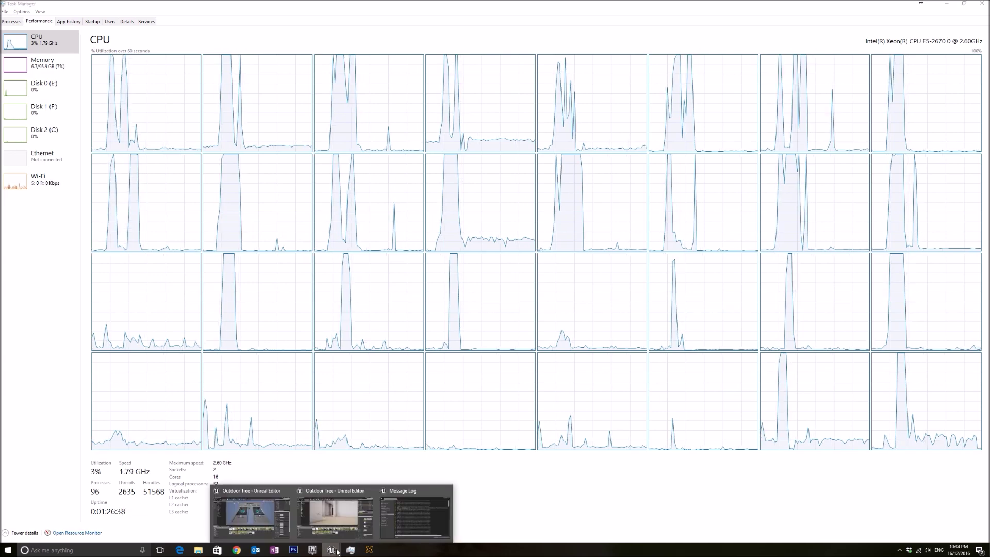
left_click(347, 515)
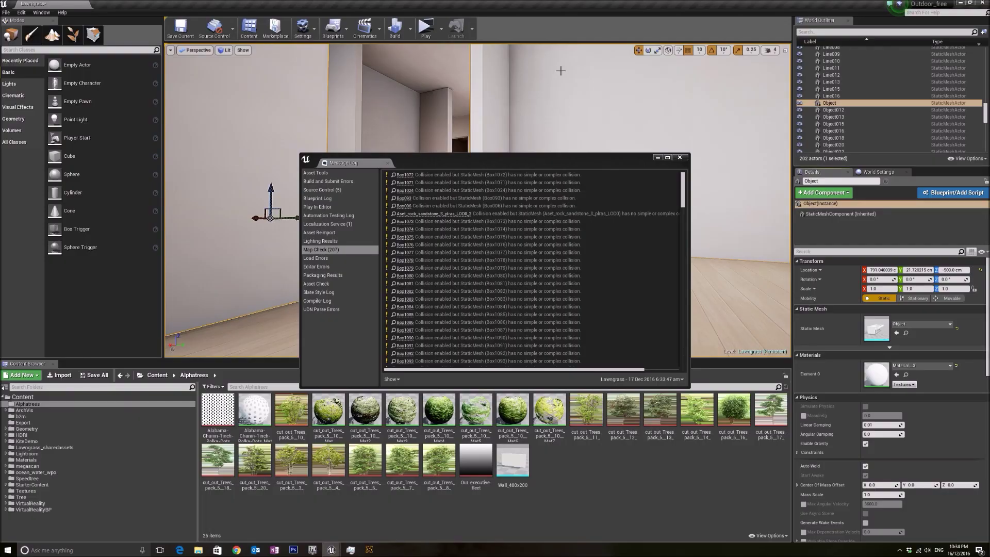
left_click(680, 157)
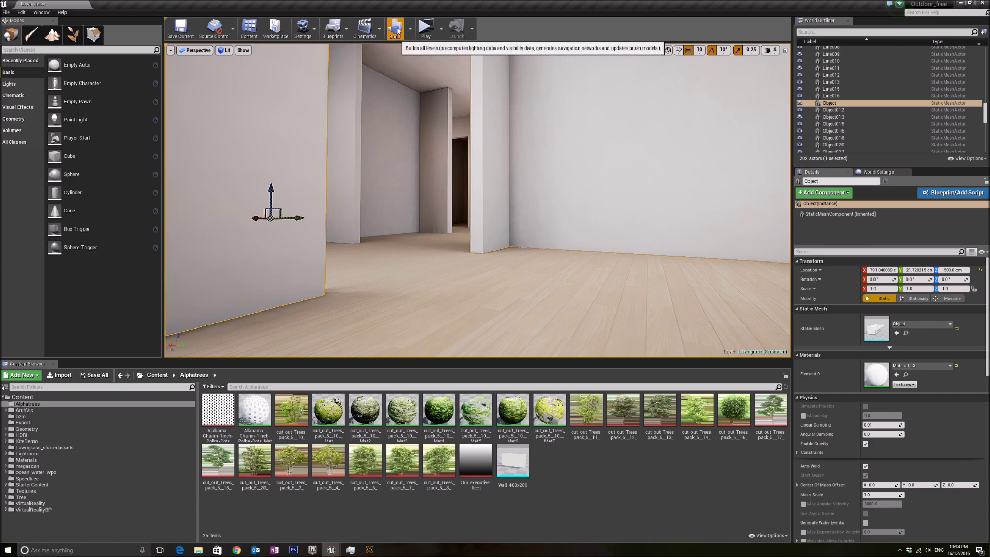
left_click(395, 28)
Step: Arrange a restored Task Manager on the left and Swarm Agent on the right
left_click(369, 550)
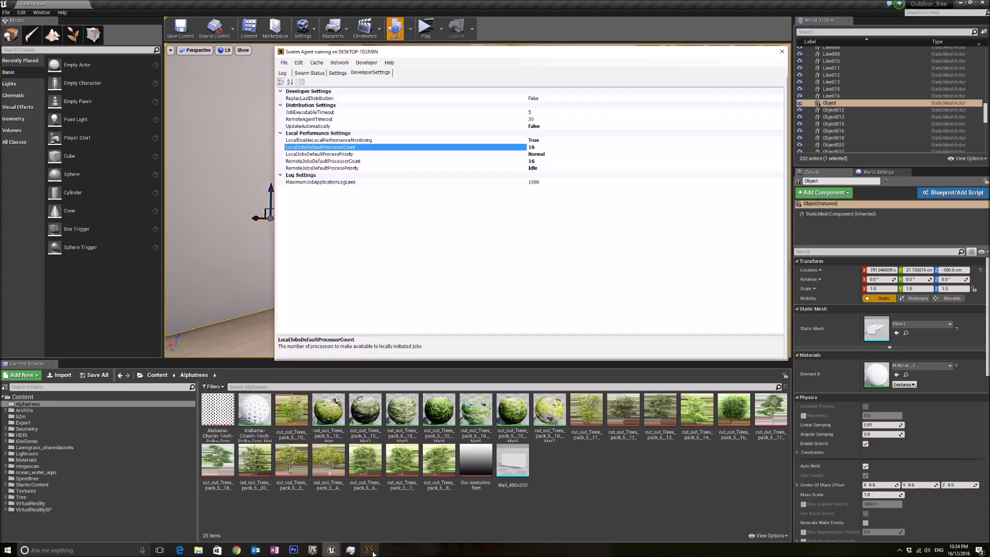
left_click(351, 550)
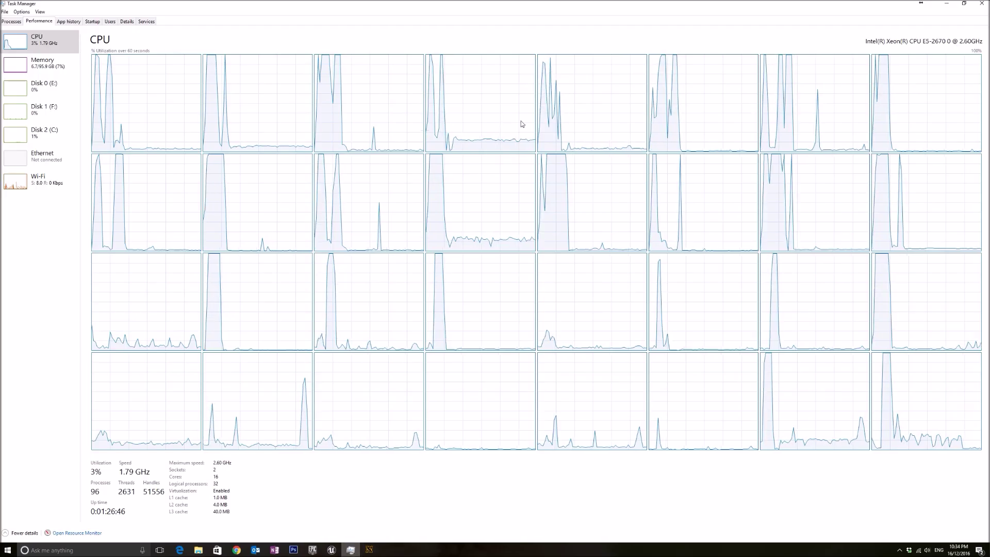
left_click(965, 4)
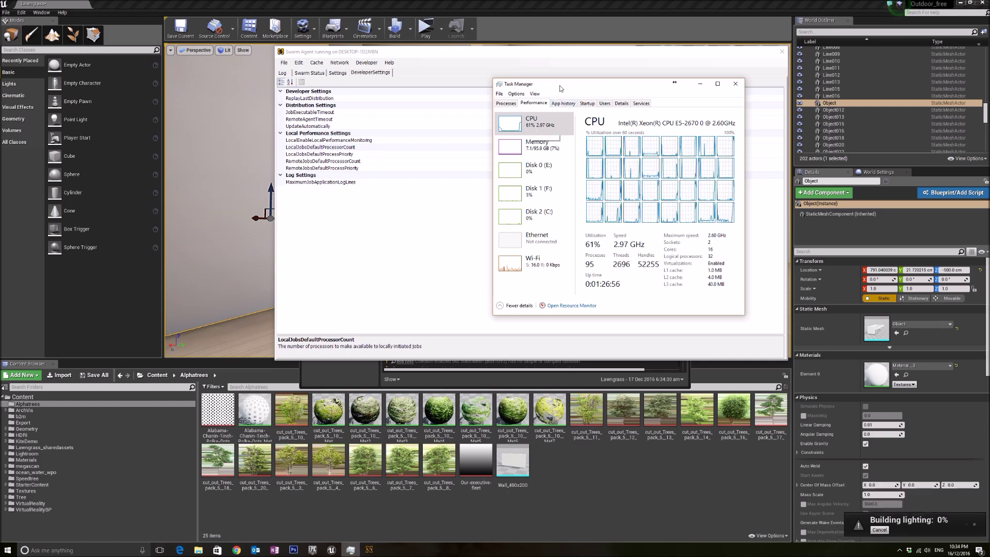
left_click_drag(591, 84, 149, 78)
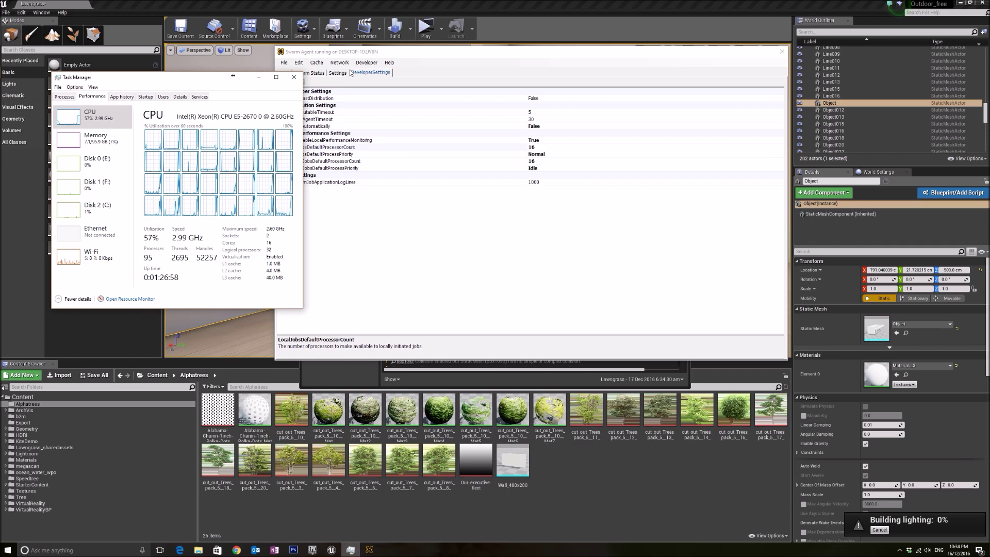
left_click_drag(375, 51, 520, 61)
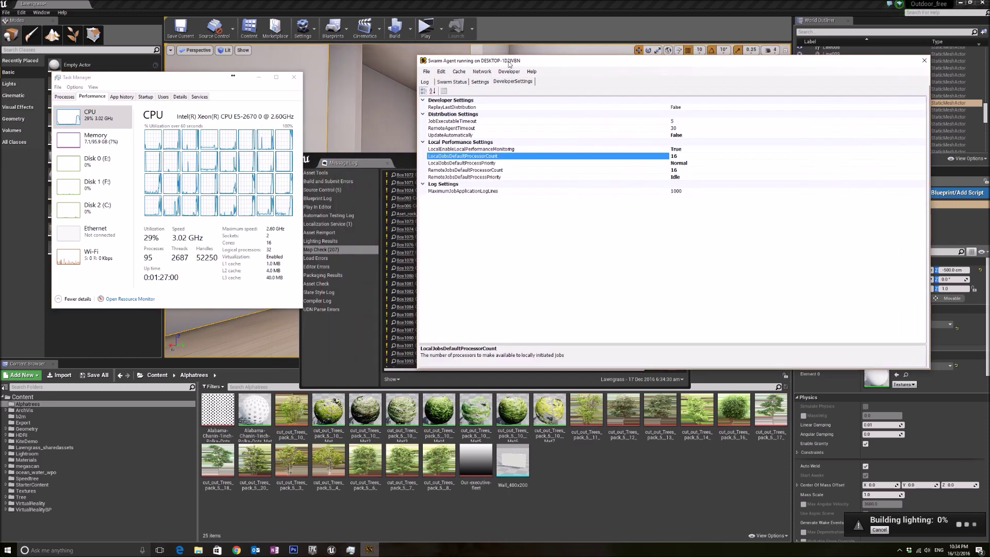
Step: Scroll Swarm's status timeline to watch Collecting Photons and Processing Mappings, then check CPU load
left_click(432, 81)
left_click(449, 82)
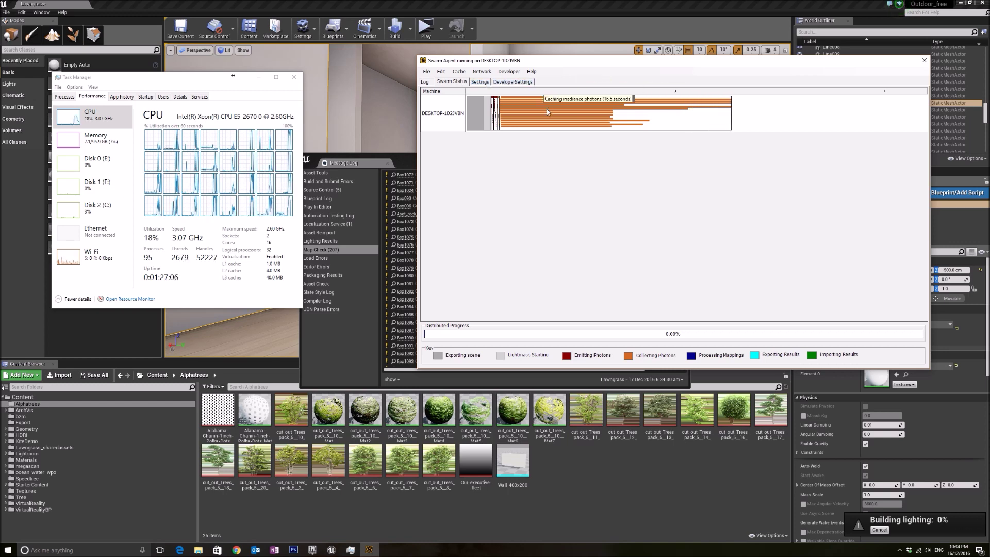
mouse_move(567, 128)
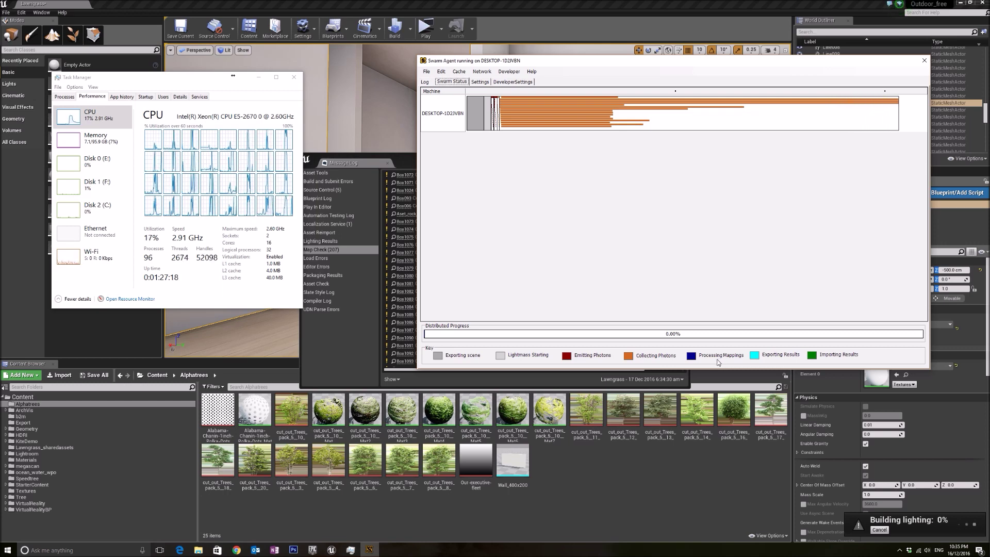
key("alt+F9")
left_click_drag(606, 319, 911, 309)
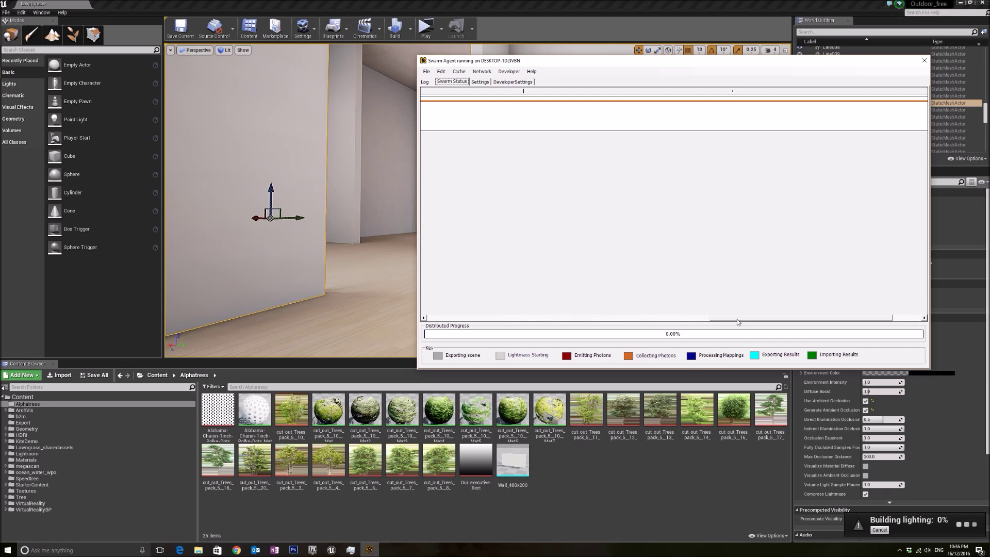
left_click_drag(738, 320, 453, 308)
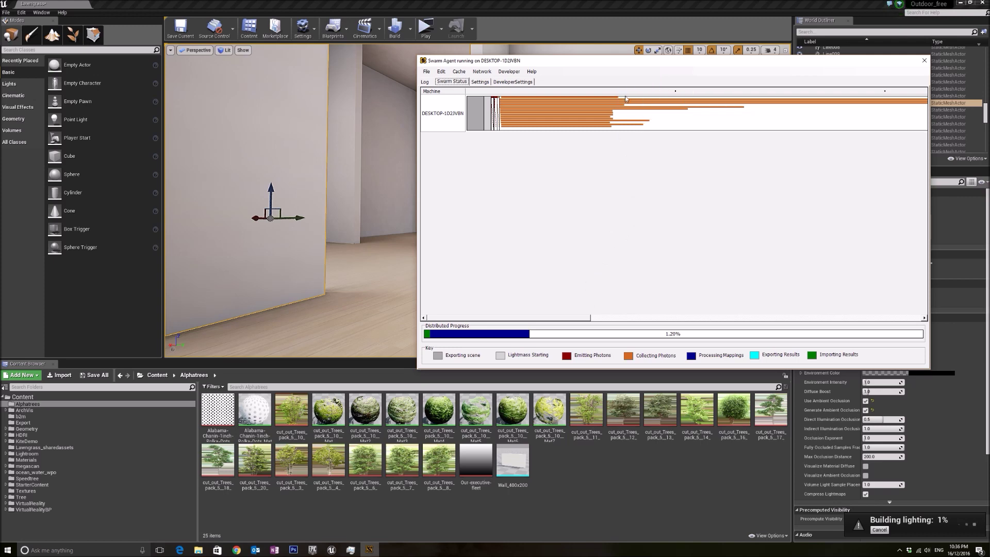
left_click_drag(564, 319, 803, 317)
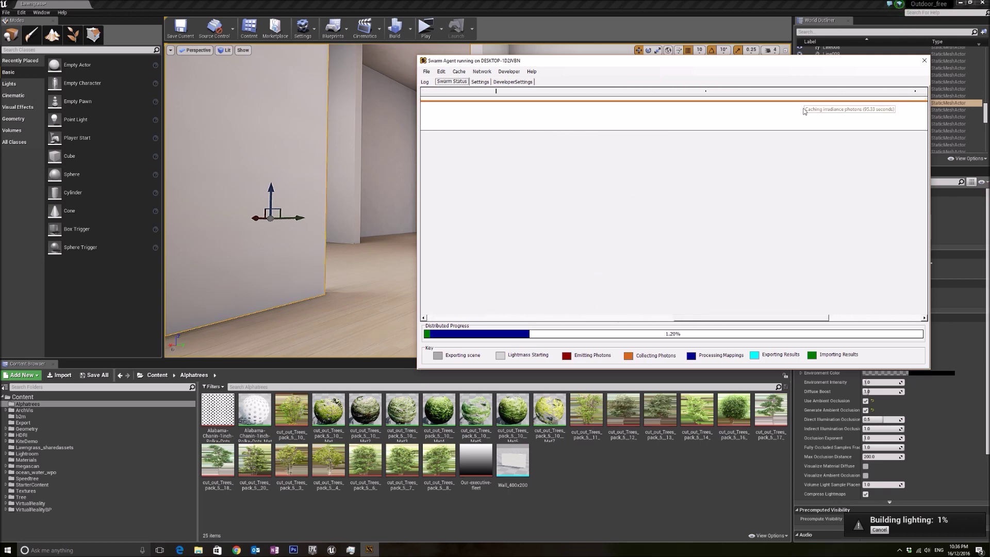
left_click_drag(805, 318, 870, 310)
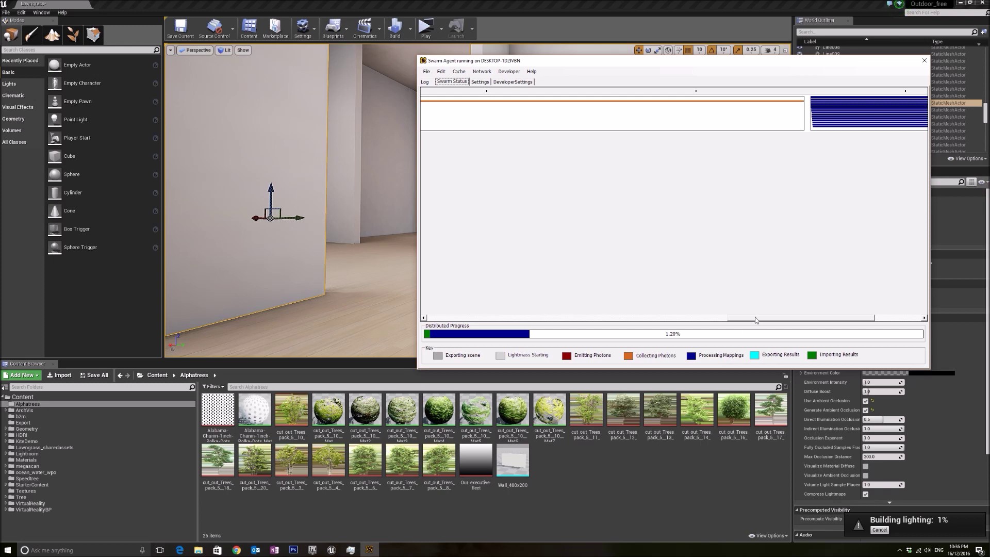
left_click_drag(756, 320, 816, 318)
mouse_move(699, 101)
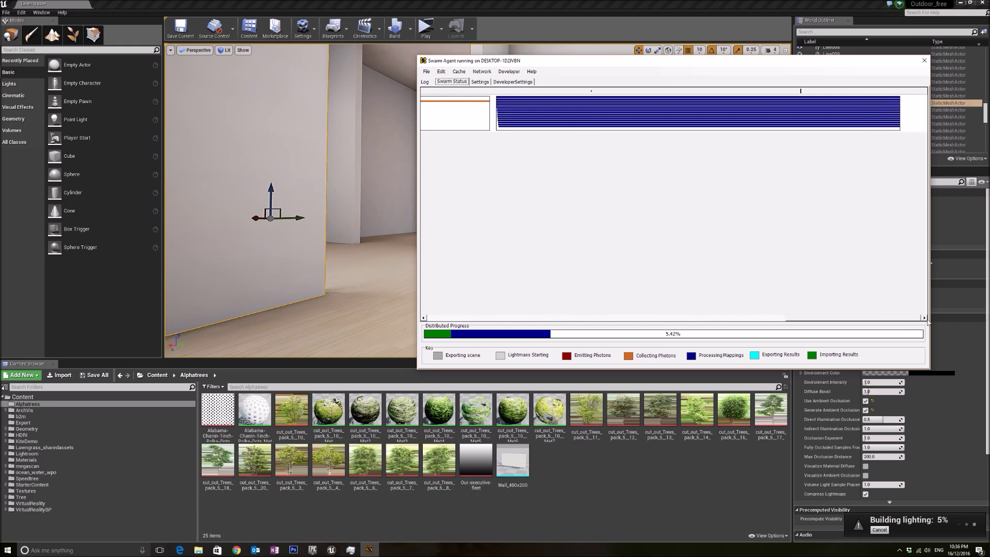
left_click(351, 550)
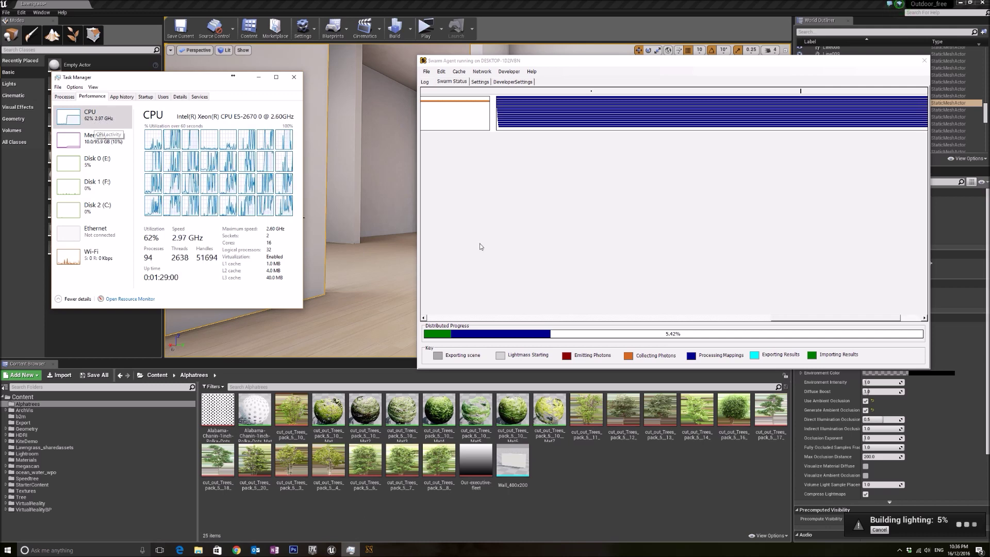
Step: Switch to Swarm Agent's DeveloperSettings and select LocalJobsDefaultProcessorCount
left_click(371, 550)
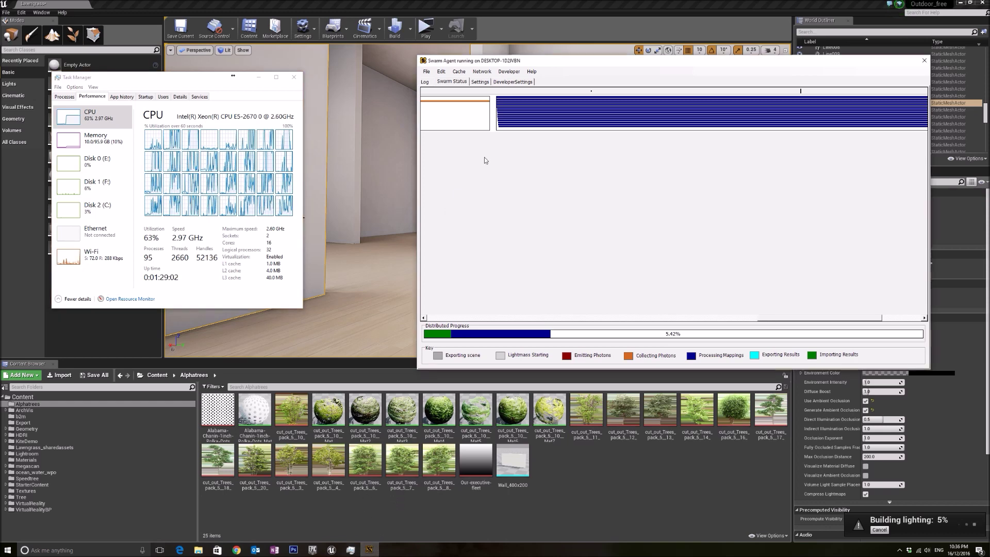
left_click(503, 82)
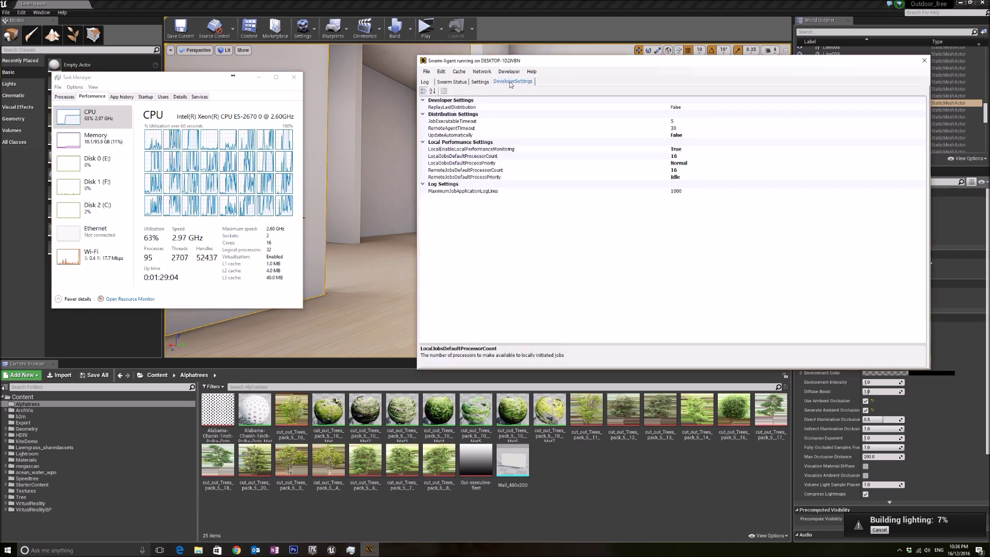
left_click(681, 157)
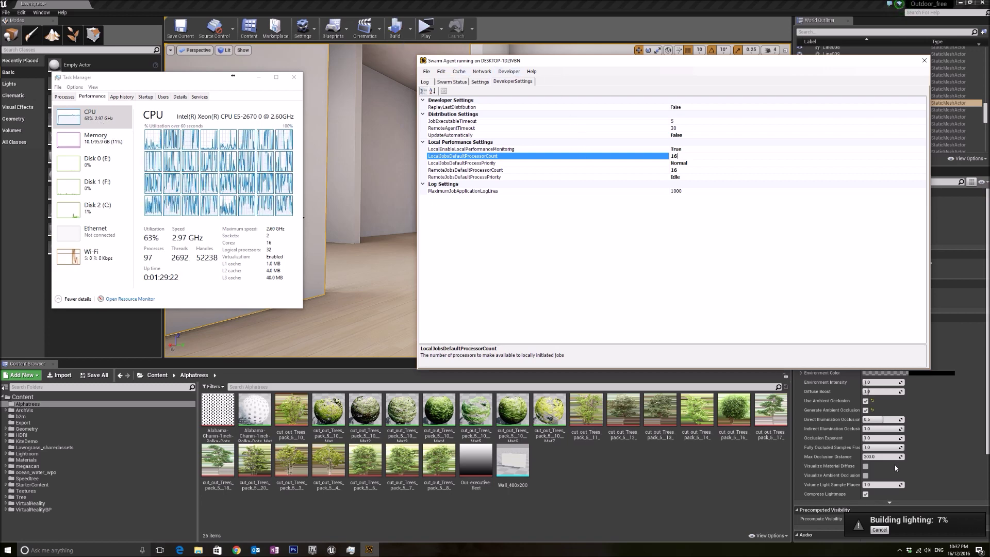
Step: Cancel the lighting build and set local and remote default processor counts to 30
left_click(882, 530)
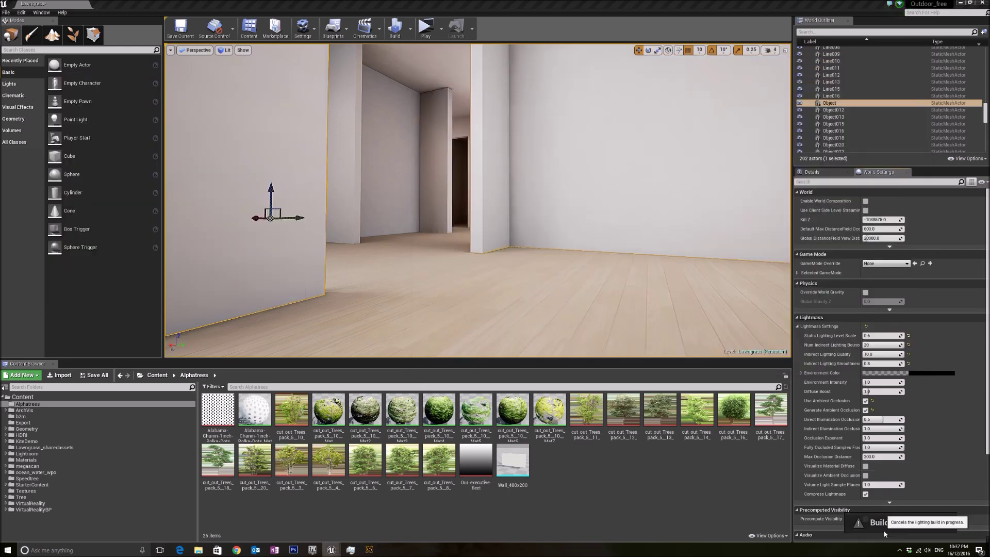
left_click(369, 550)
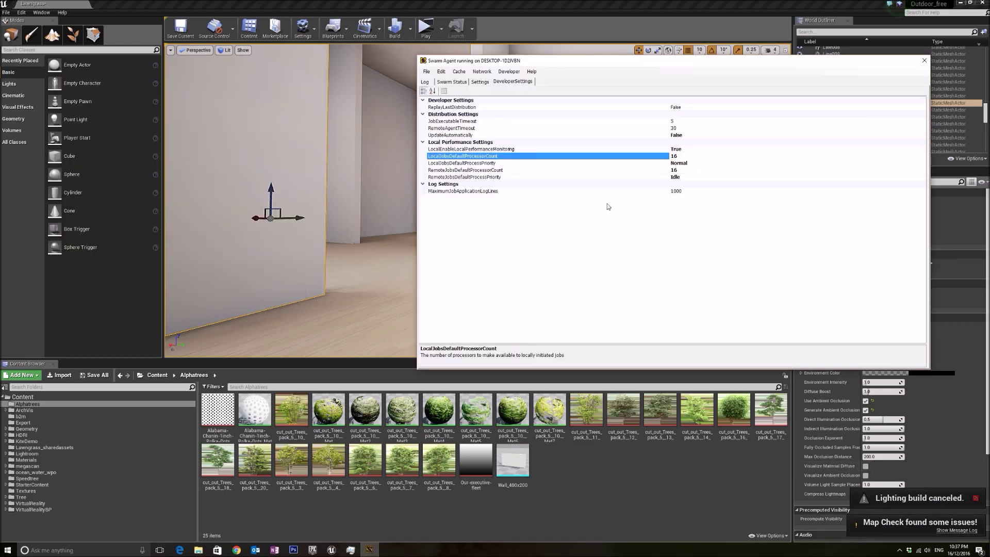
key("BackSpace")
key("BackSpace")
type("32")
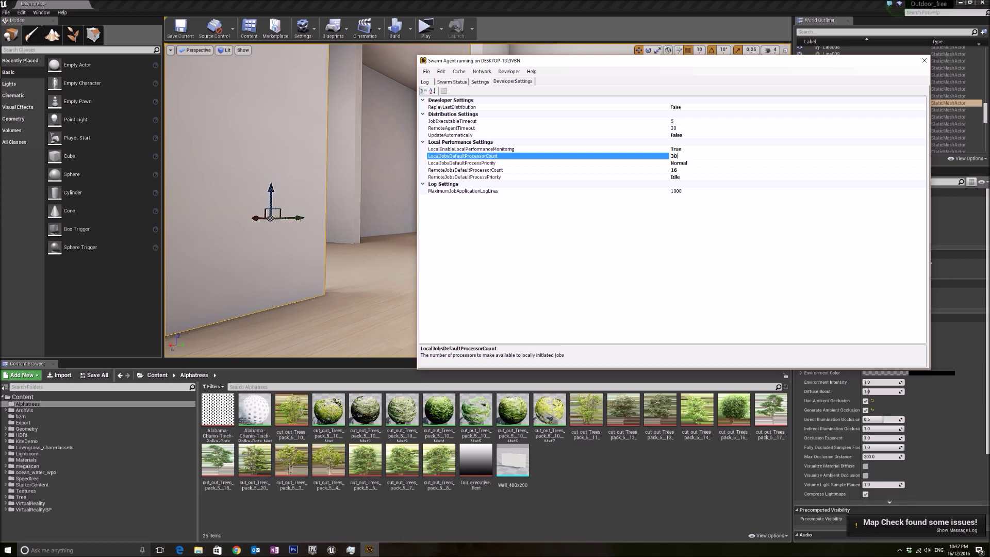
left_click(680, 170)
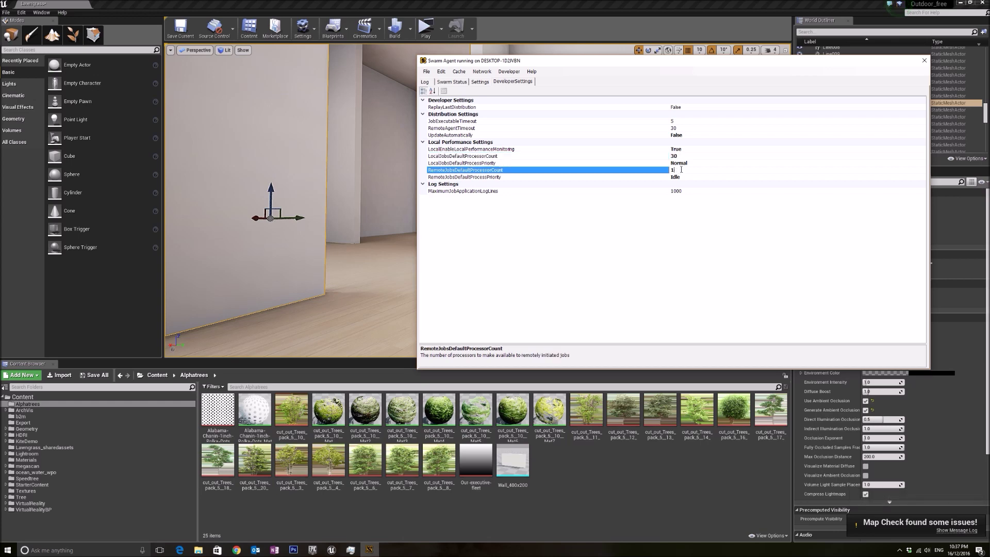
key("BackSpace")
type("30")
key("Return")
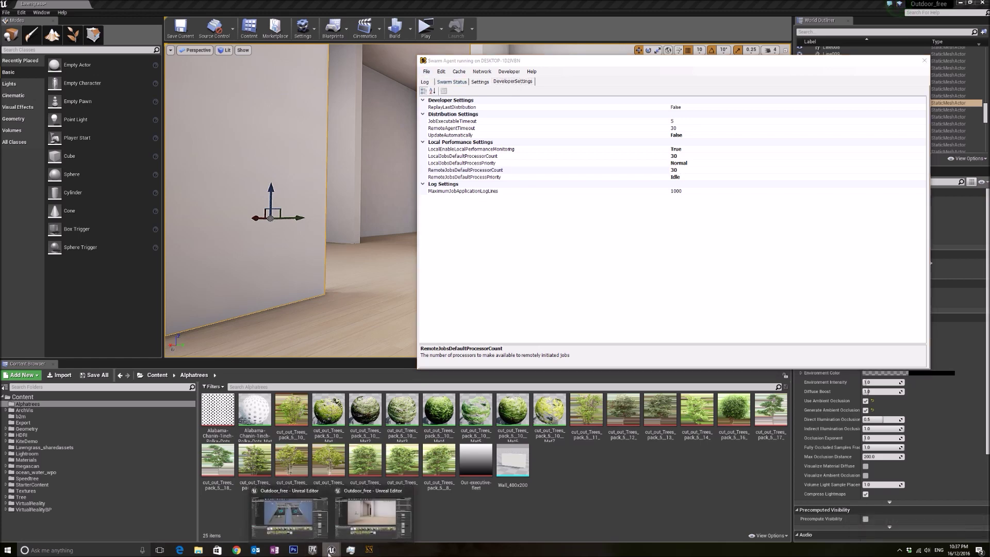
Step: Start a new lighting build in Unreal Editor and bring Swarm Agent back up
left_click(369, 549)
left_click(394, 28)
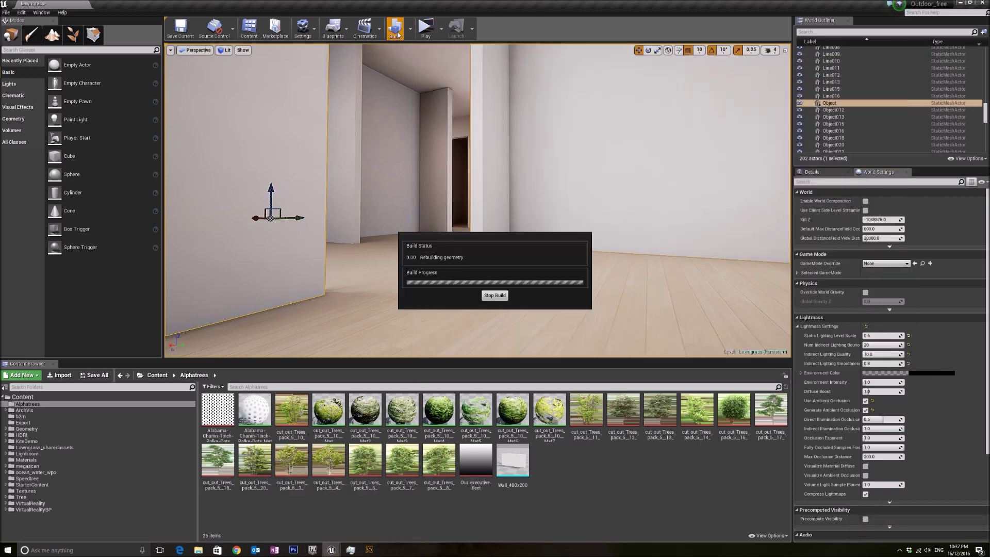
left_click(369, 548)
Step: Open an enlarged Task Manager via Ctrl+Shift+Esc beside Swarm's job status view
key("ctrl+shift+Escape")
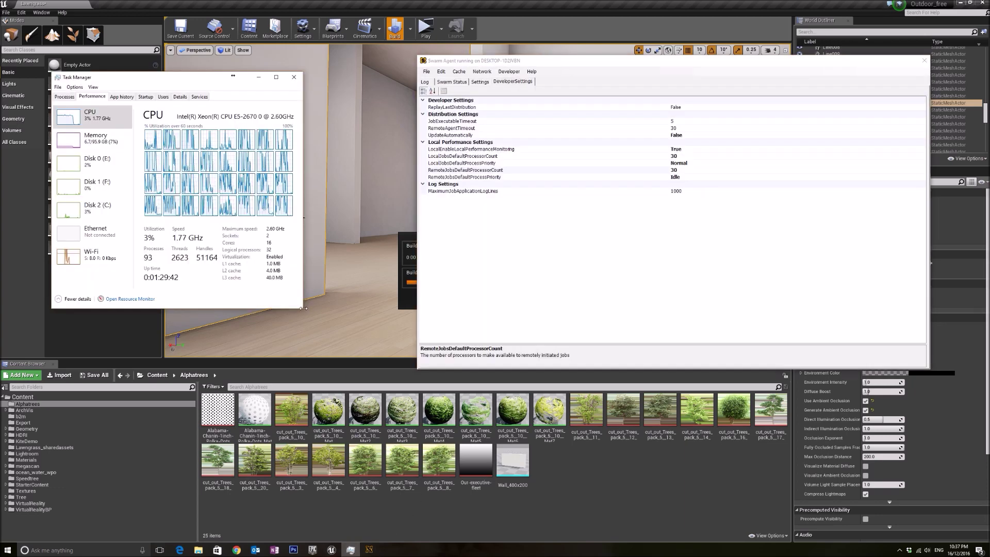
left_click_drag(303, 309, 414, 367)
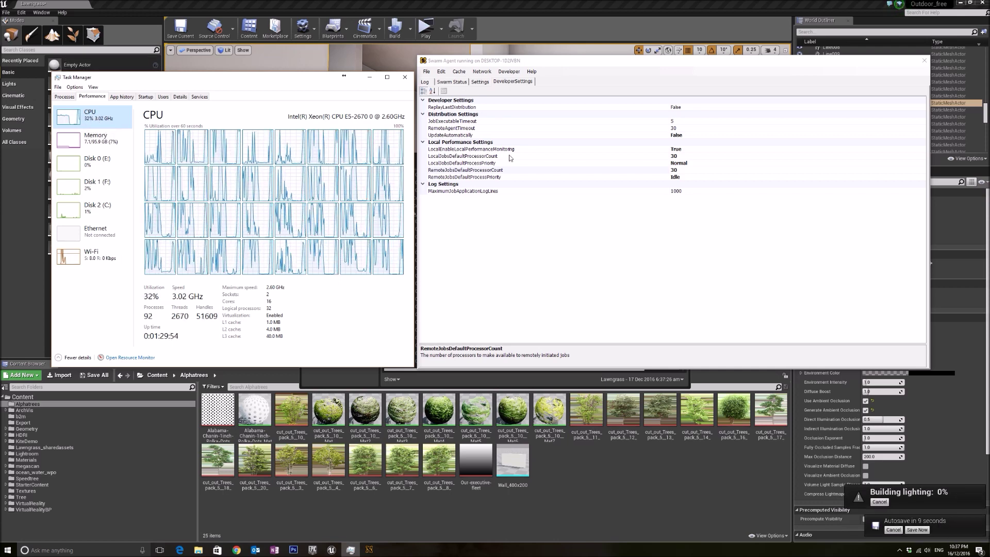
left_click(452, 81)
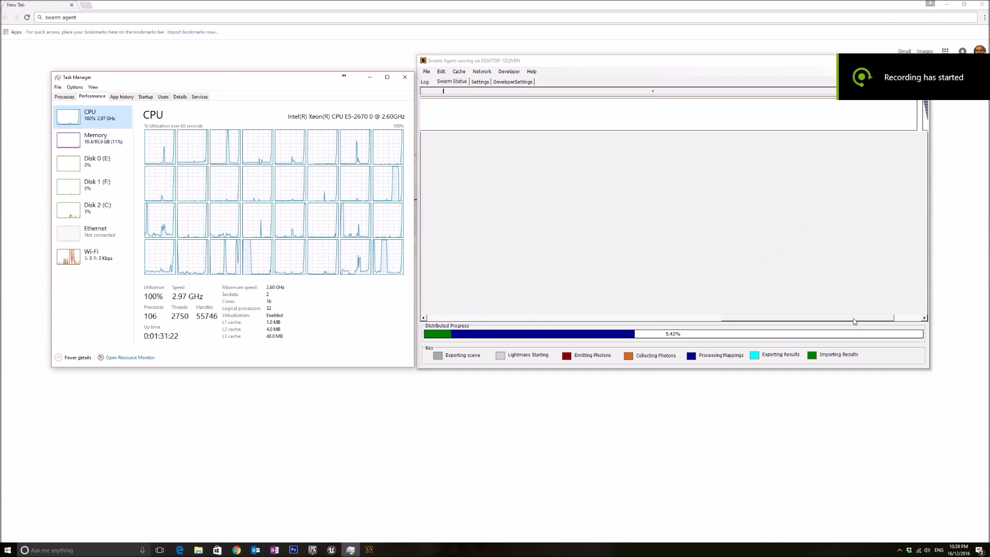
Step: Scroll Swarm's timeline and recheck the DeveloperSettings and Settings tabs
left_click_drag(855, 321, 905, 320)
mouse_move(821, 119)
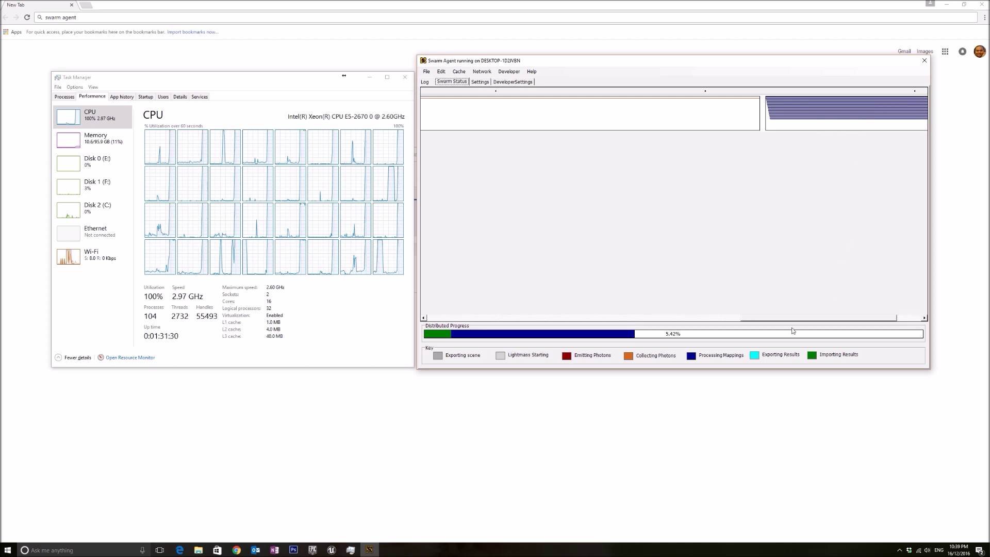
left_click_drag(810, 319, 846, 321)
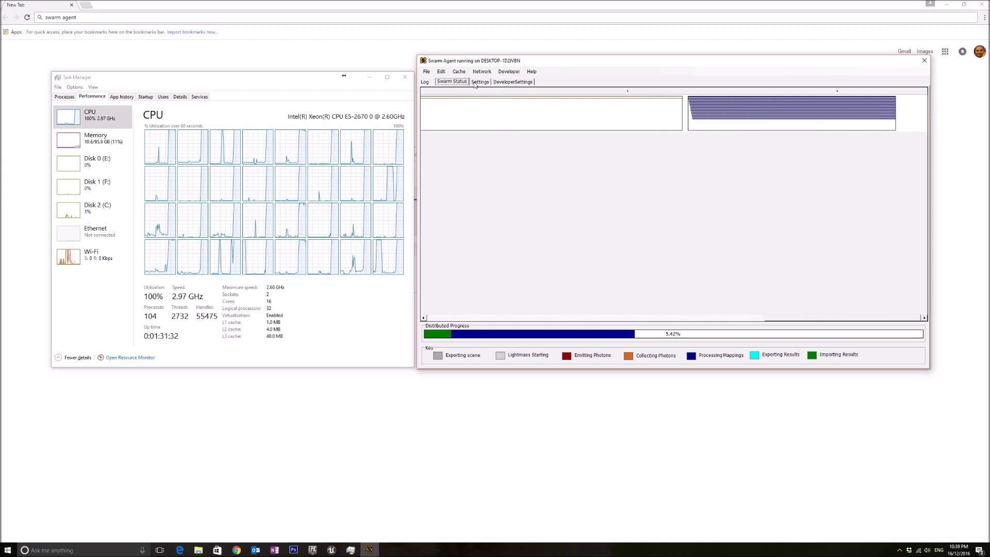
left_click(513, 82)
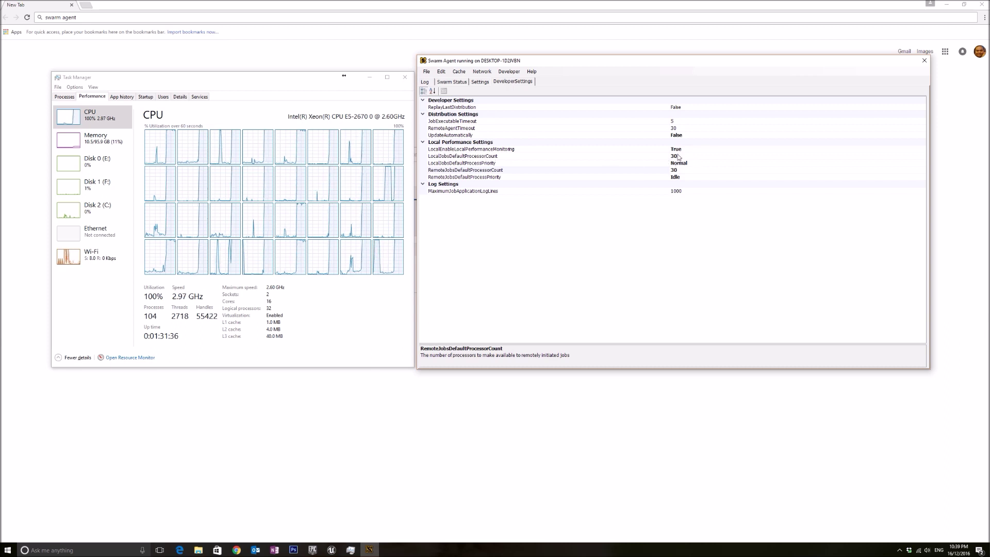
left_click(480, 82)
left_click(456, 82)
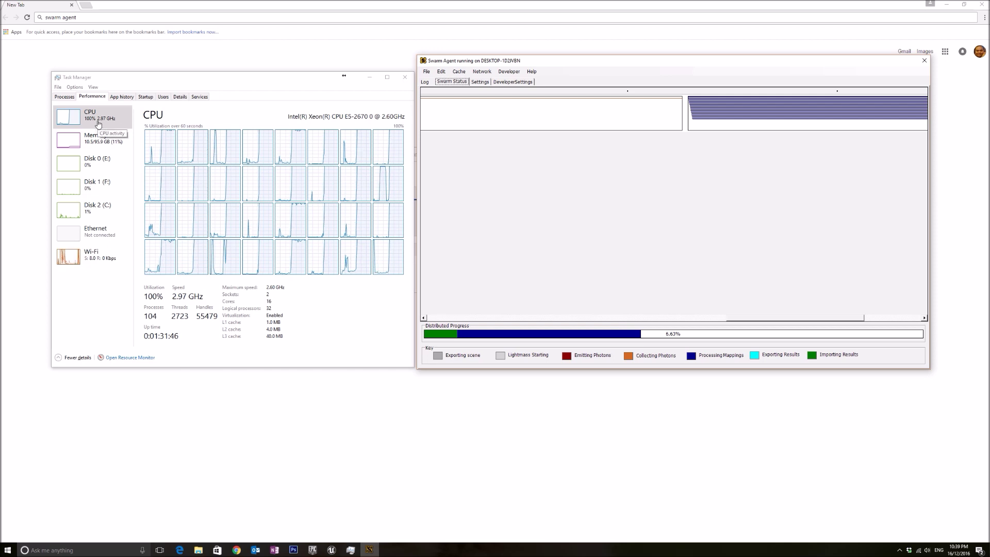
Step: Scroll through Swarm's timeline as progress reaches 8.43% with CPU at 100%
left_click(877, 320)
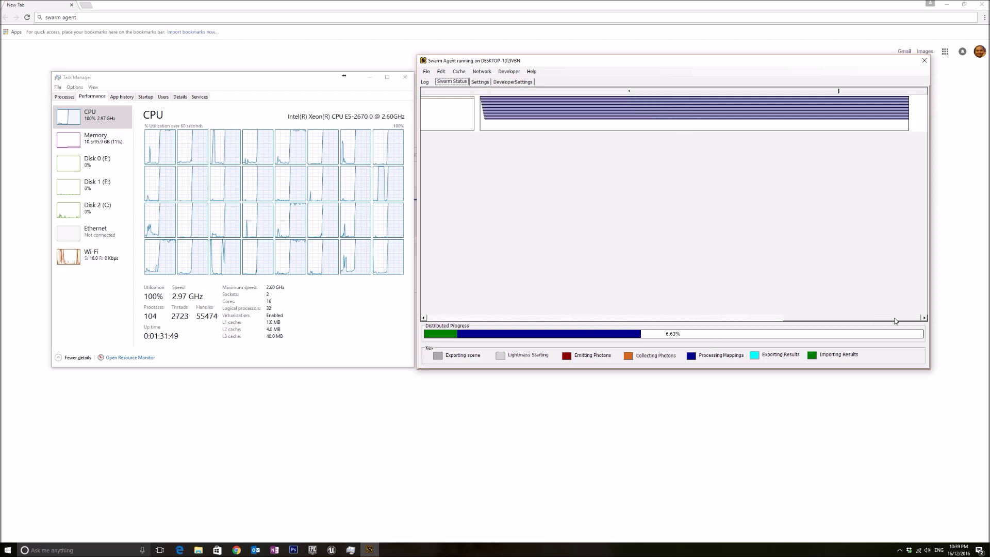
left_click(910, 320)
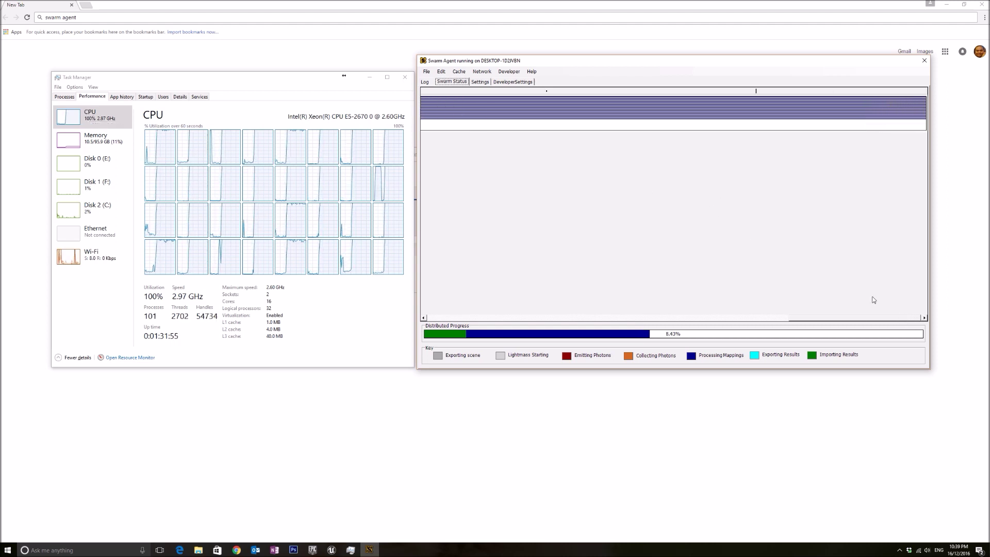
left_click(924, 318)
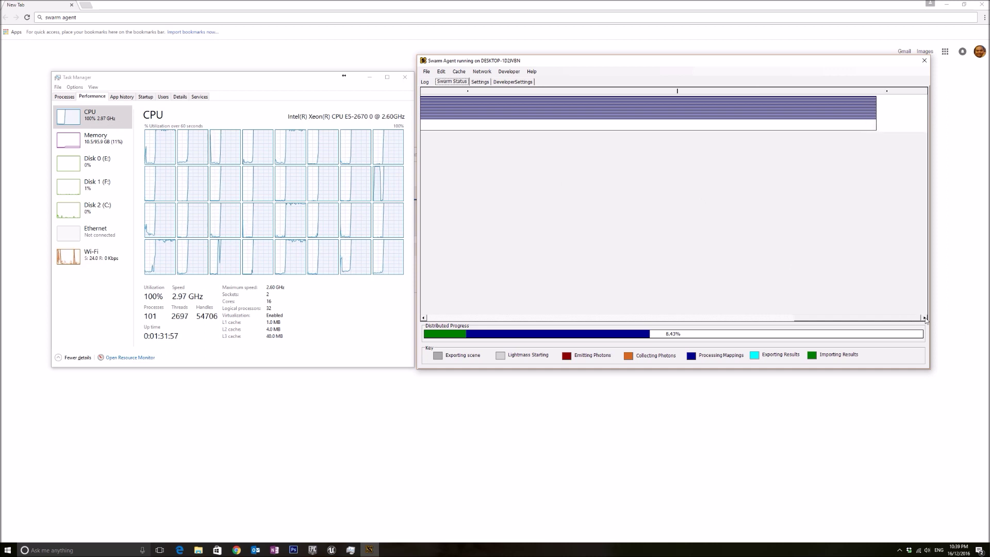